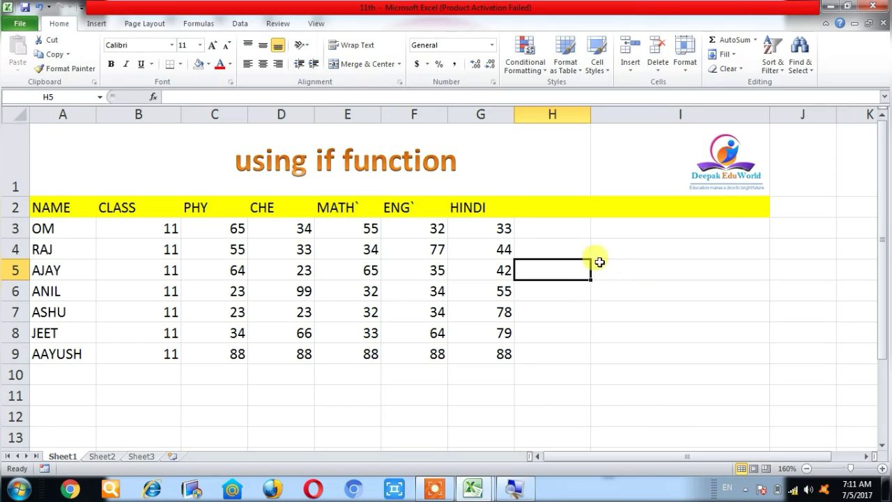
- Begin an IF formula in H3 with the logical test G3>40
left_click(540, 228)
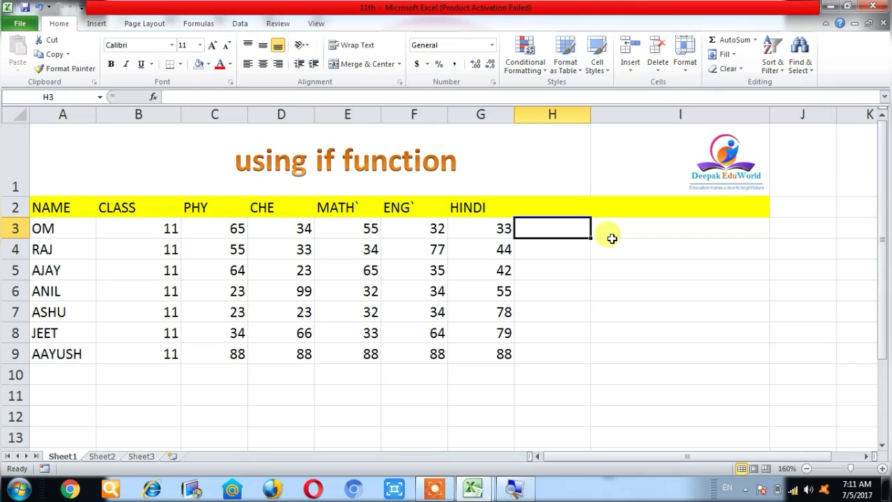
type("=")
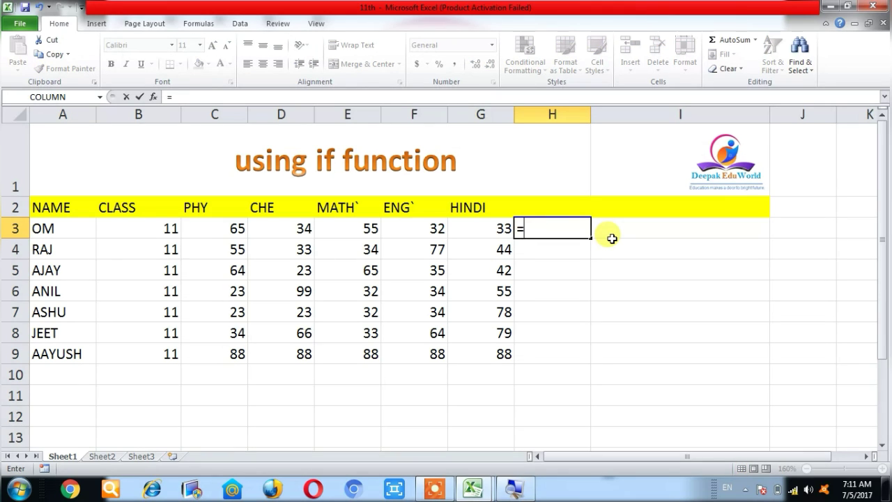
type("if")
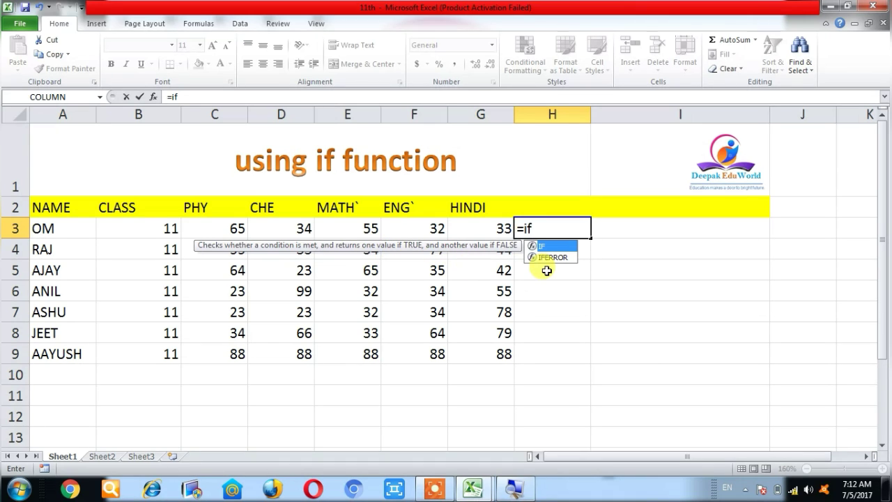
type("(")
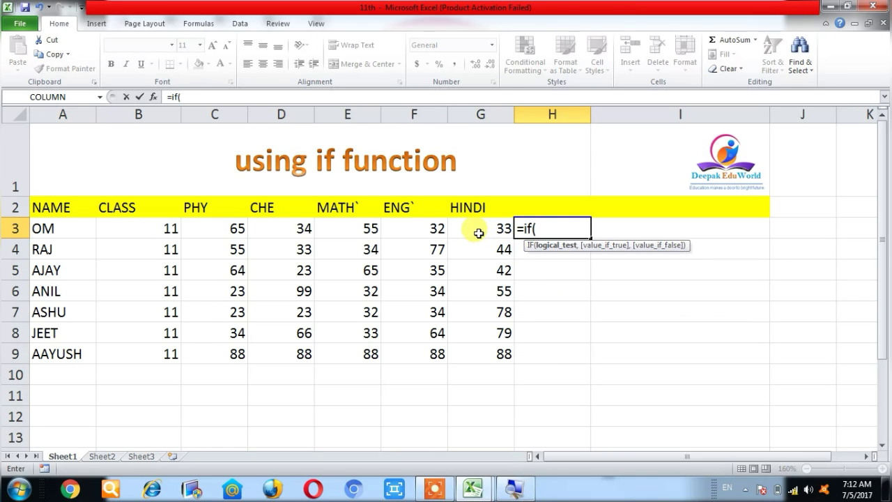
left_click(476, 233)
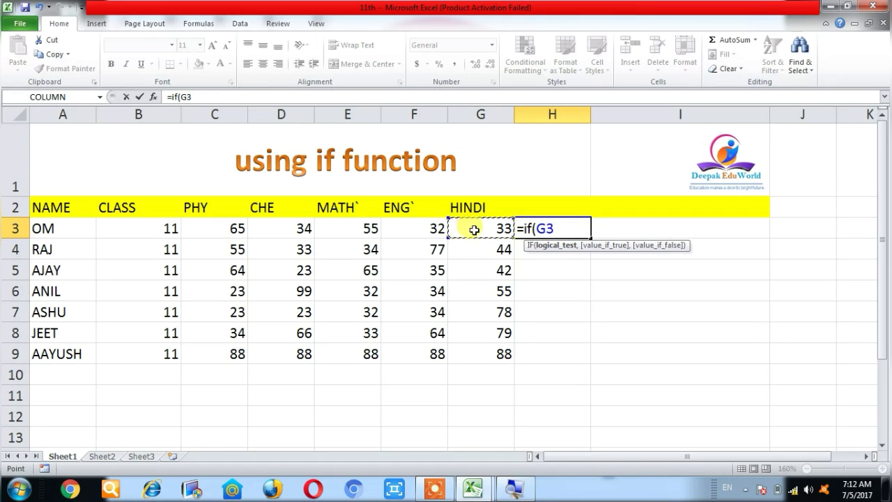
type(">40")
left_click(562, 228)
type("=")
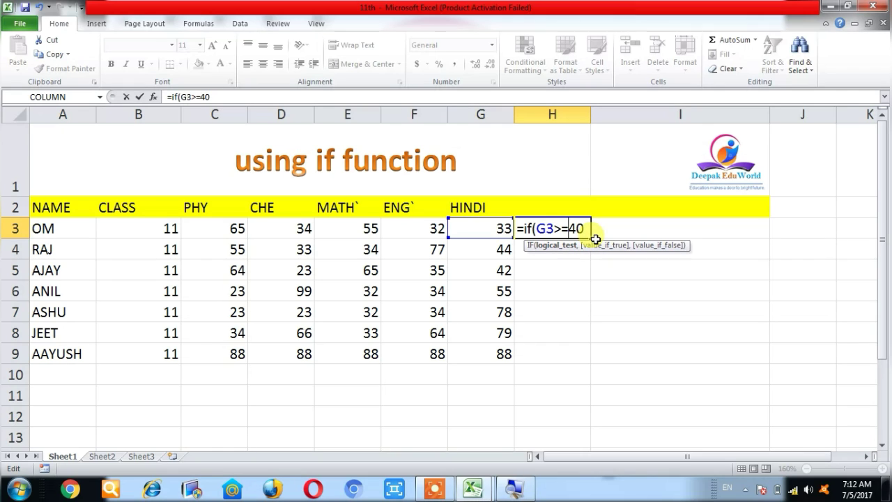
key("Delete")
key("BackSpace")
type("40")
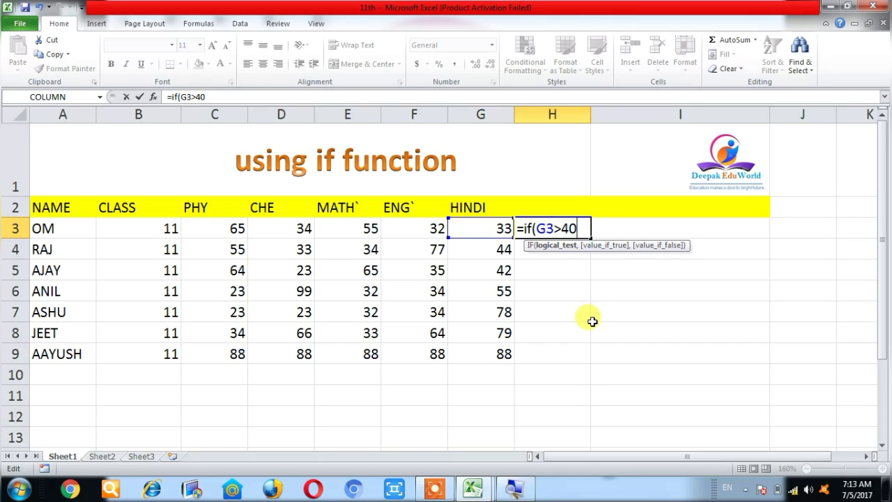
- Complete the IF formula in H3 so it returns "pass" when the test is true and "fail" when false
type(",")
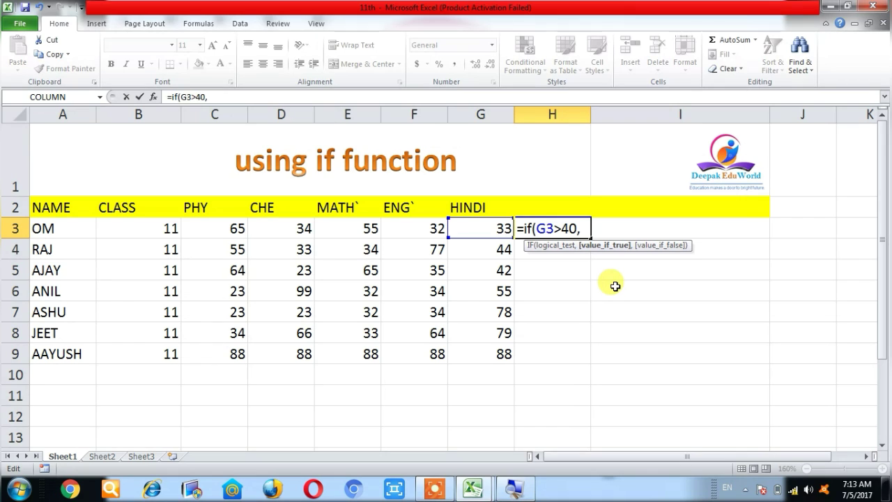
type("\"")
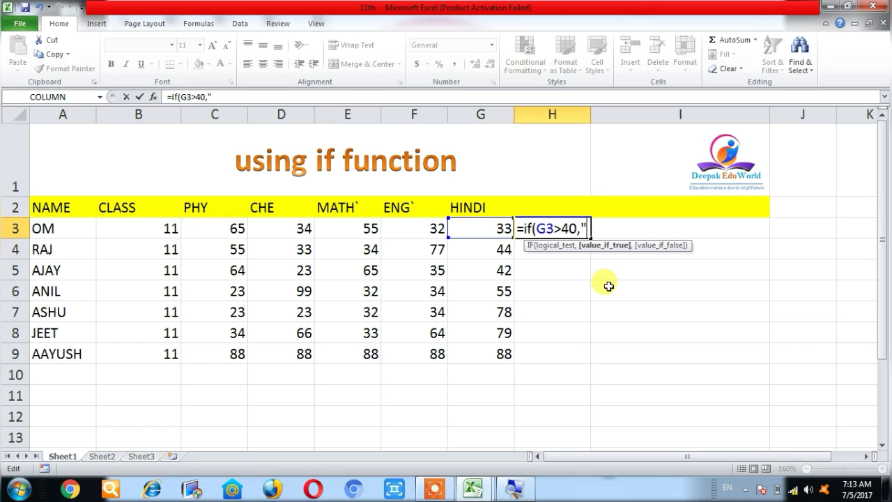
type("pass\"")
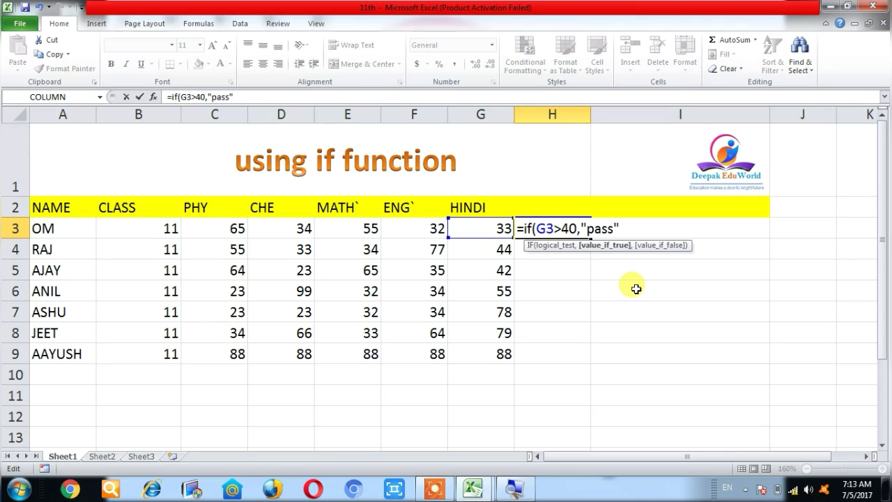
type(",")
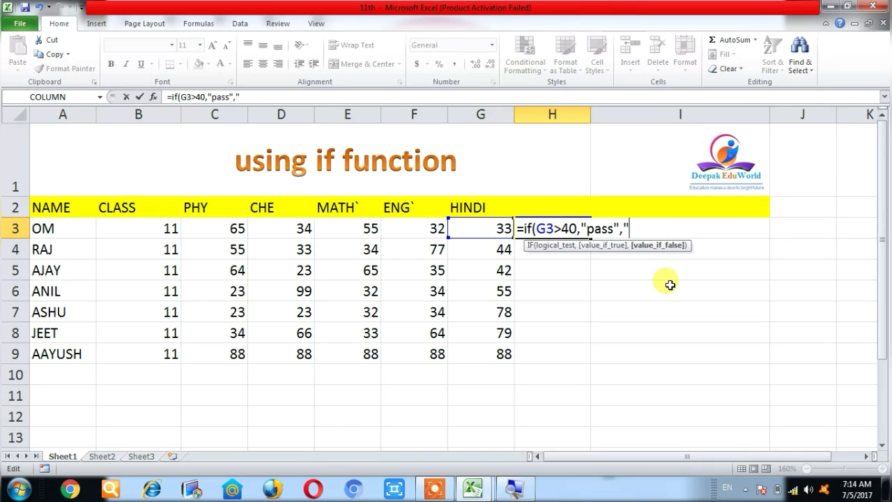
type("fail\")")
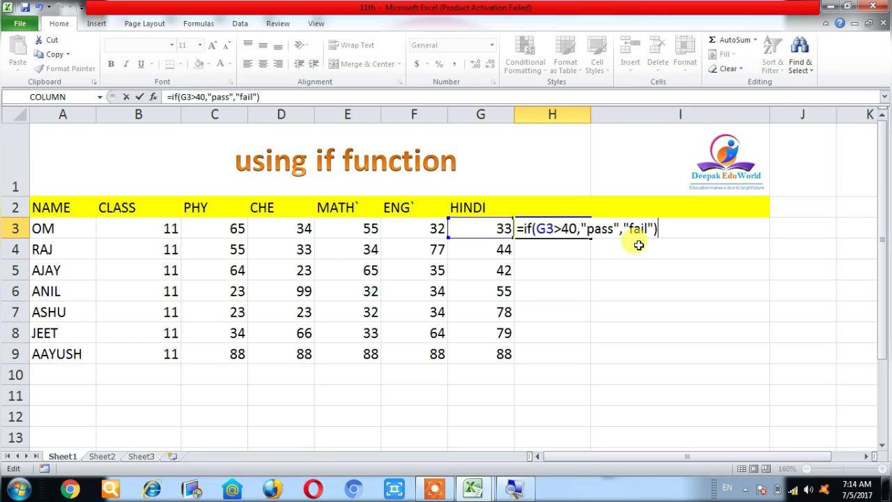
key("Return")
- Fill the IF formula from H3 down to H9 and compare the results with the Hindi marks
left_click(481, 230)
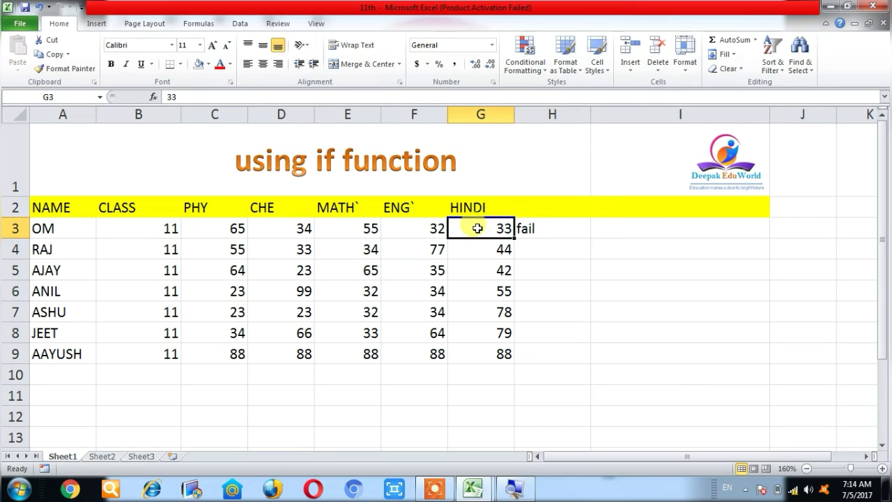
left_click(550, 233)
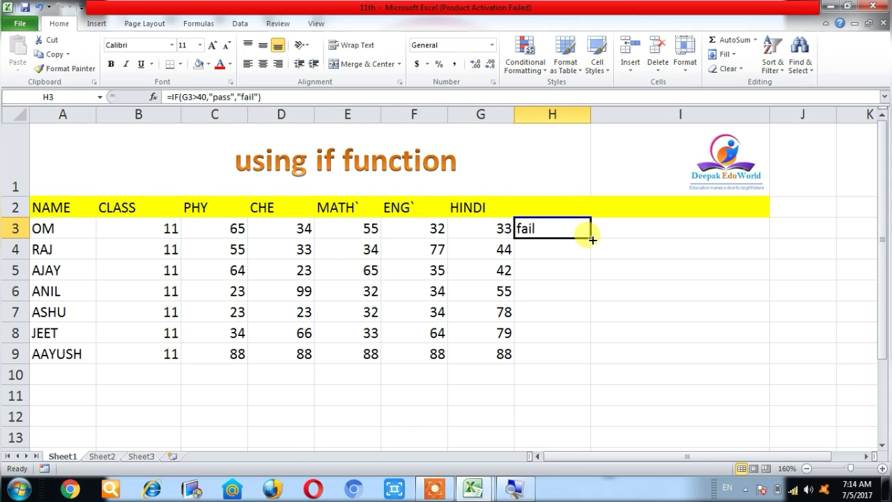
double_click(592, 239)
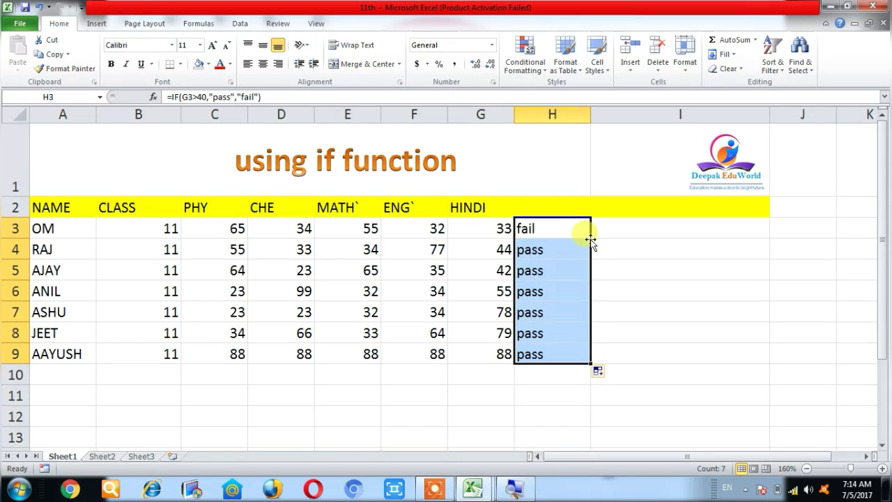
left_click(617, 283)
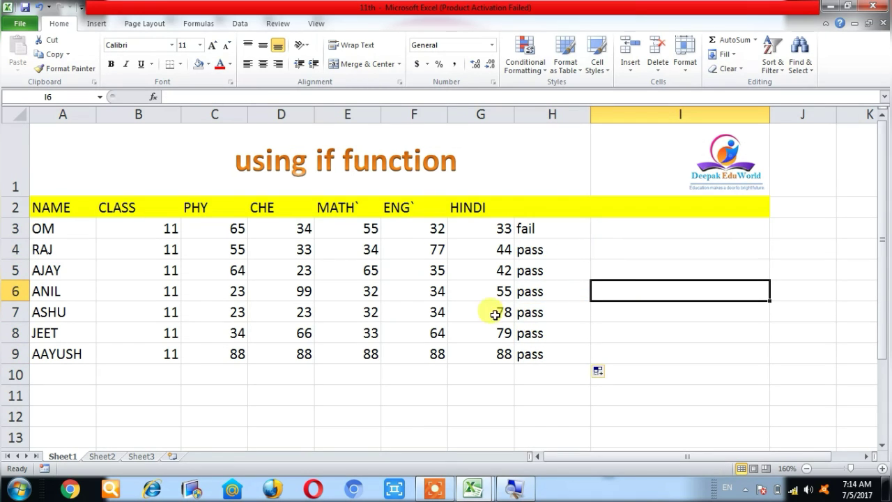
left_click(492, 254)
left_click_drag(493, 254, 484, 345)
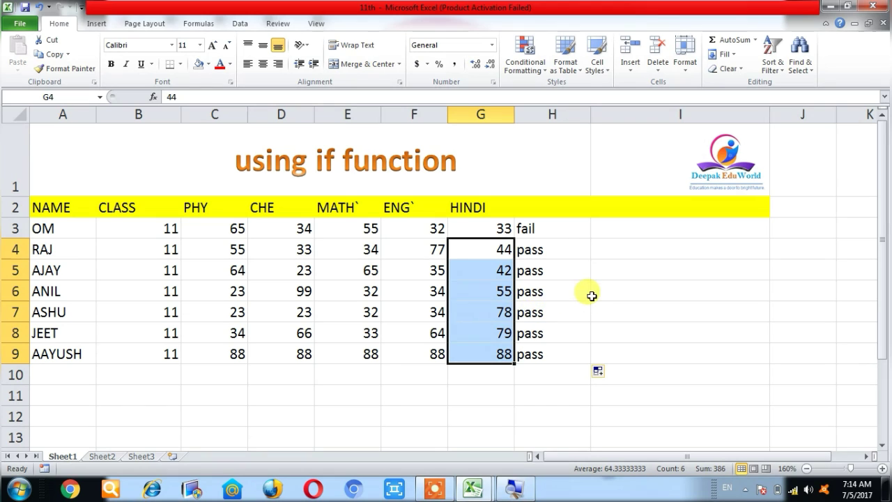
- Set the Hindi mark in G8 to 35 and review the results in H3:H9
left_click(495, 331)
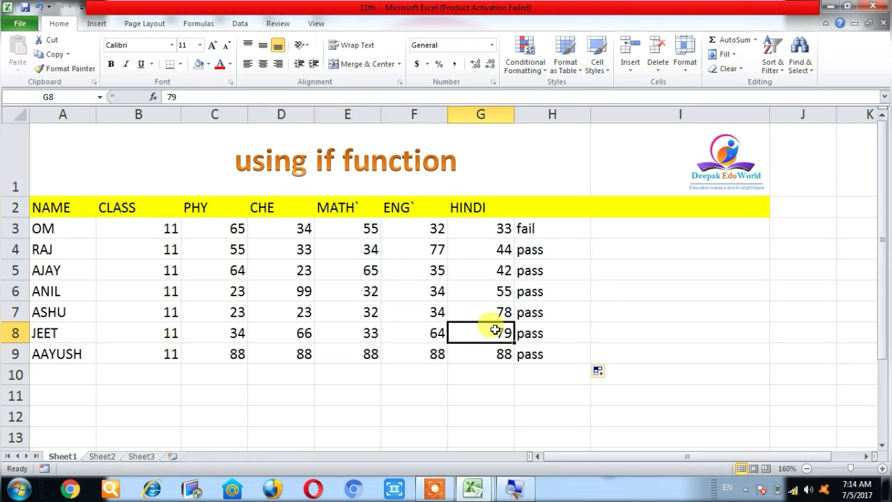
type("35")
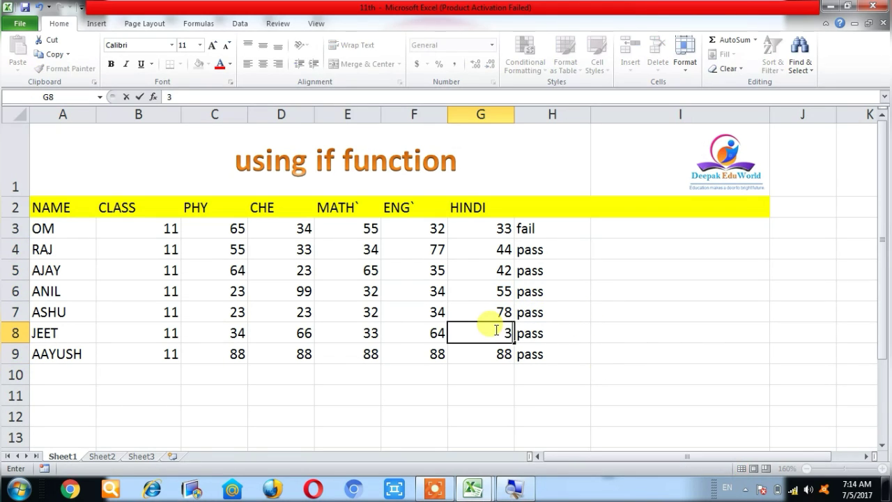
left_click(697, 370)
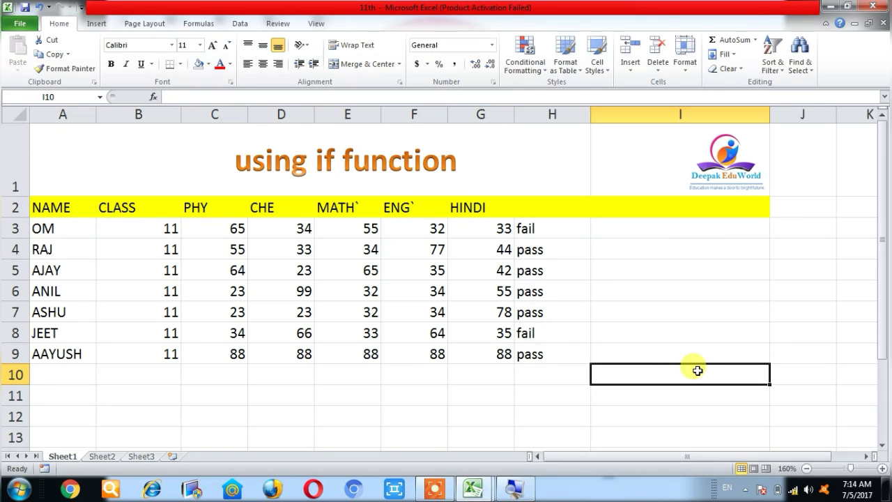
left_click(575, 333)
left_click_drag(536, 229, 532, 355)
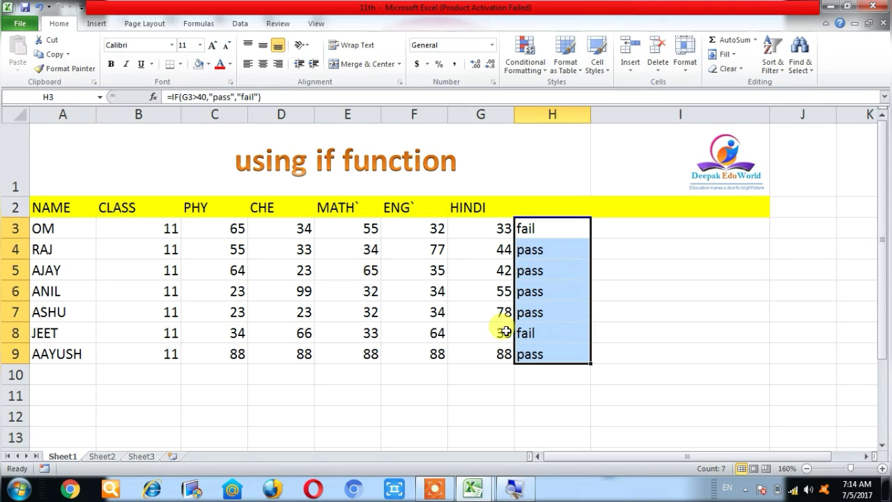
- Set the Hindi mark in G6 to 40 and check the result formula in H6
left_click(507, 295)
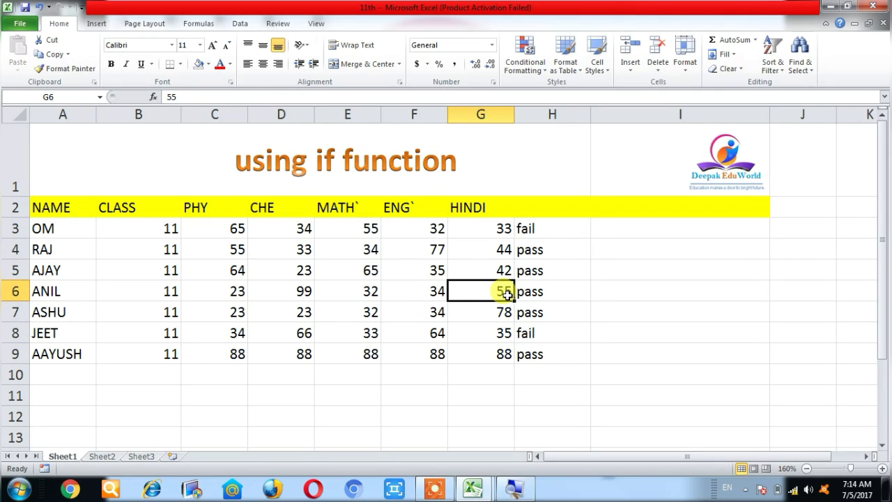
type("40")
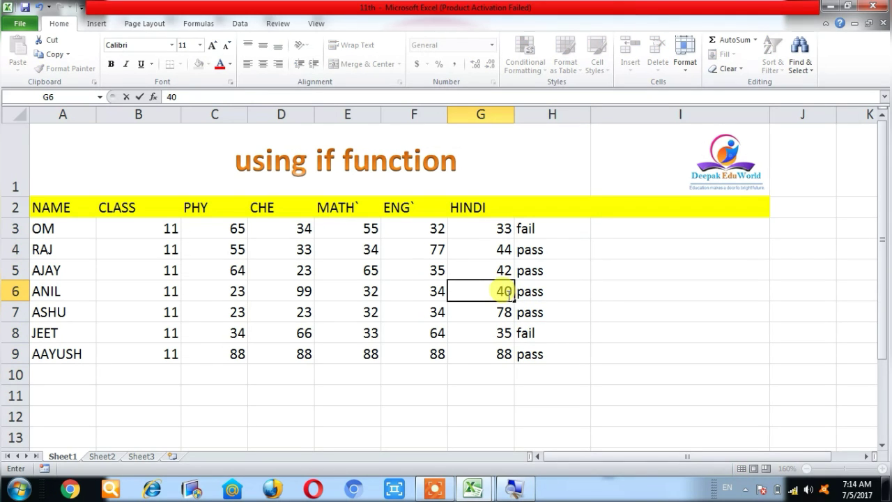
left_click(714, 313)
left_click(571, 291)
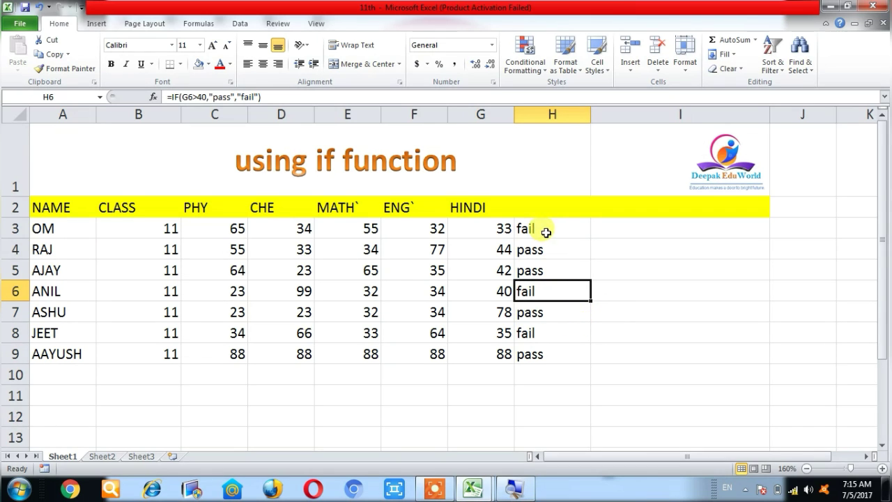
left_click(627, 231)
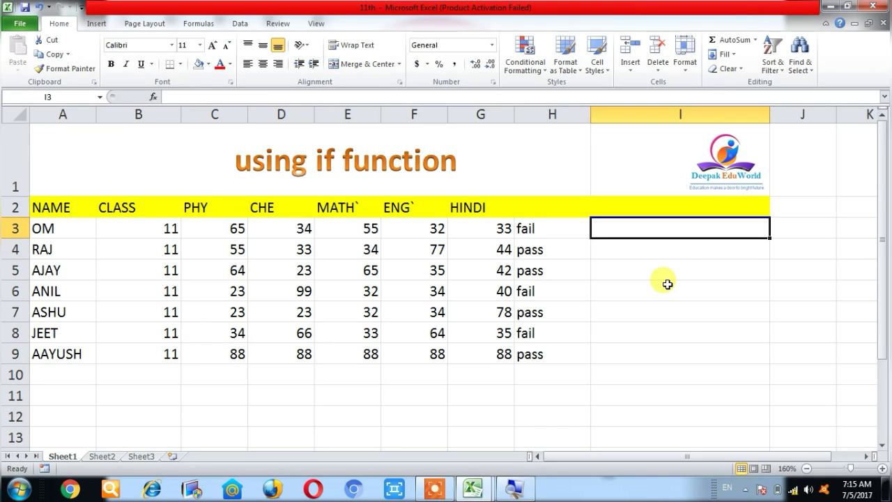
type("=if")
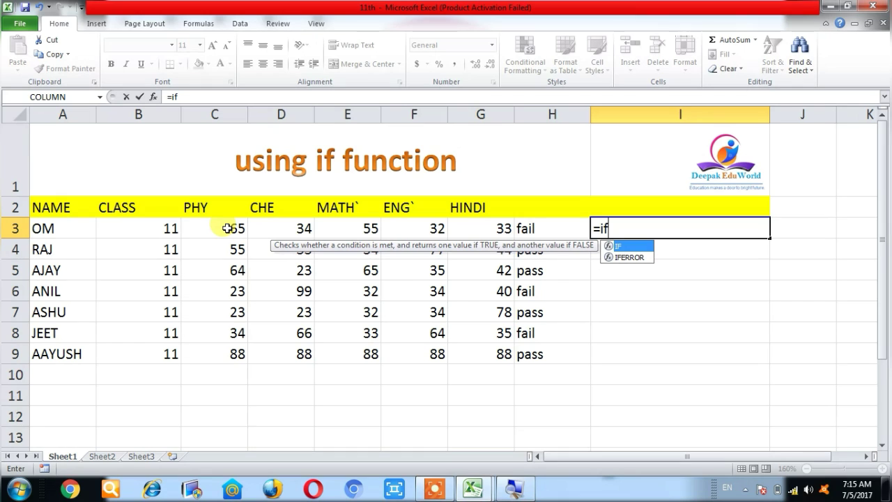
mouse_move(228, 229)
left_mouse_down()
mouse_move(216, 354)
mouse_move(225, 225)
mouse_move(216, 342)
mouse_move(233, 291)
mouse_move(225, 230)
left_mouse_up()
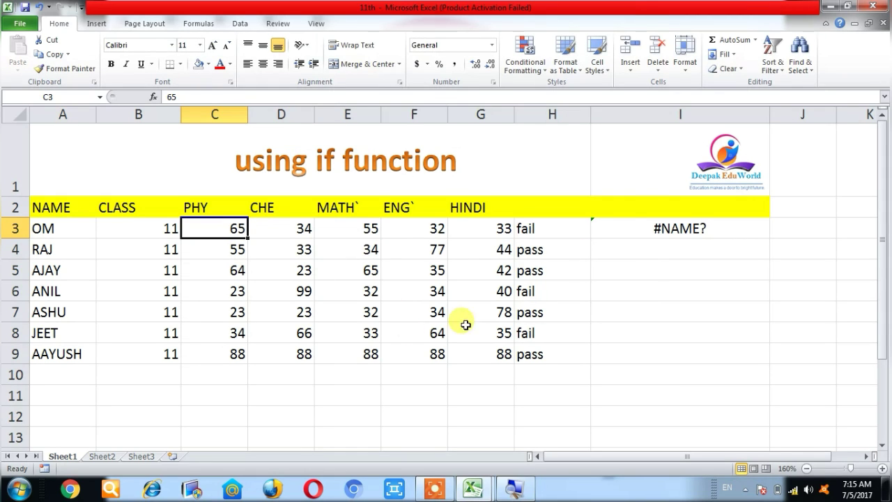
left_click(656, 234)
key("Delete")
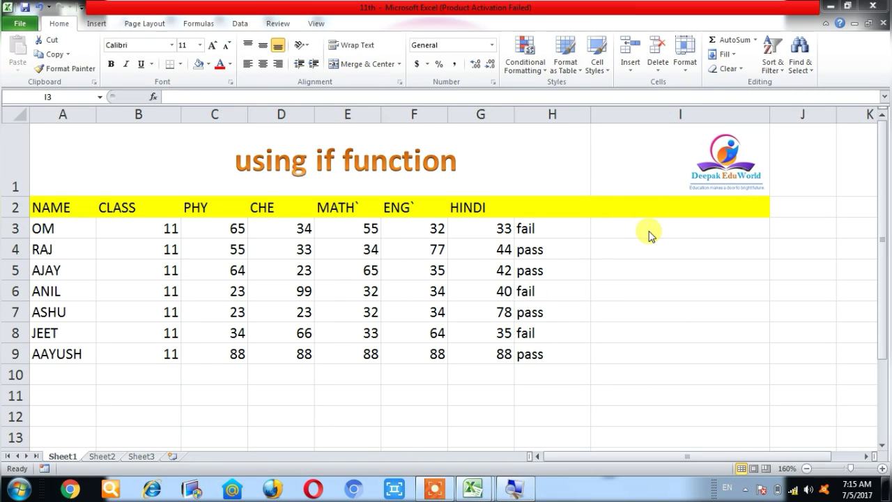
- Start an IF formula in I3 that tests whether the physics mark in C3 is below 50
left_click(649, 230)
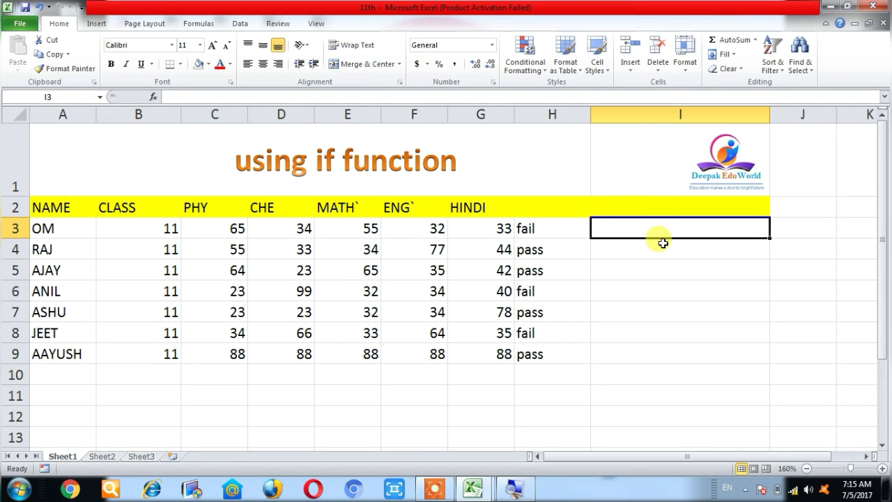
type("=")
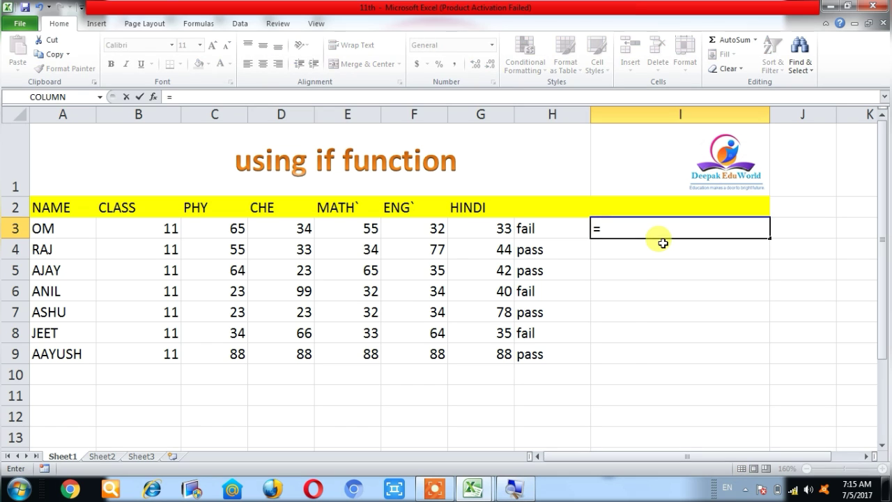
type("if")
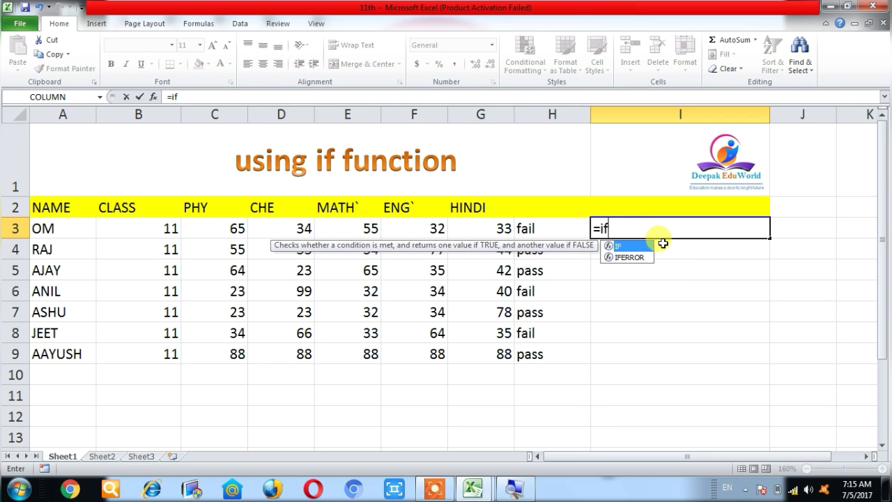
type("(")
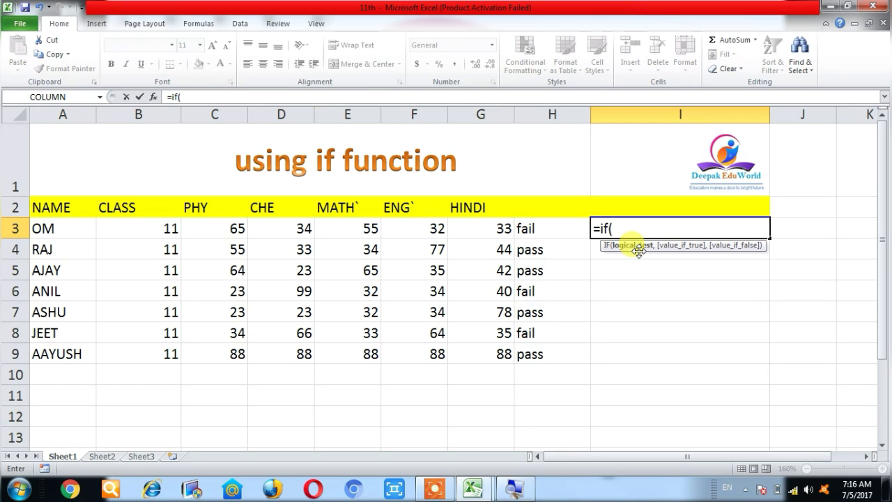
left_click(215, 224)
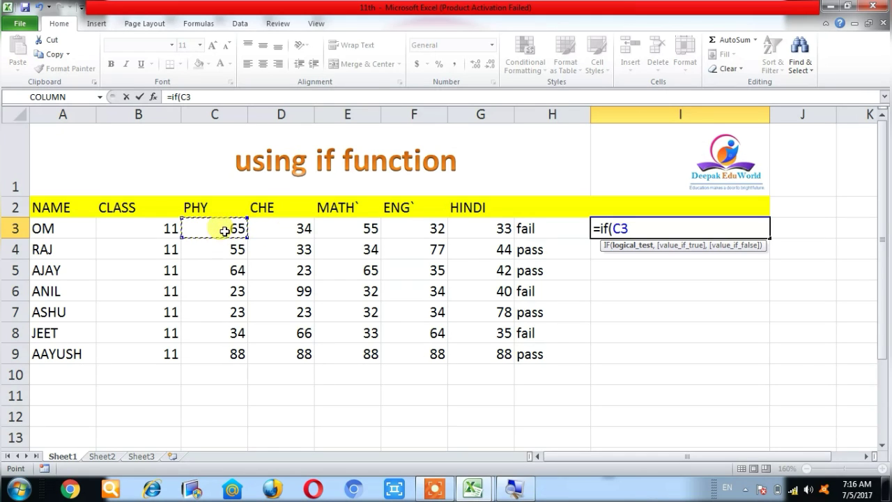
left_click_drag(418, 250, 265, 235)
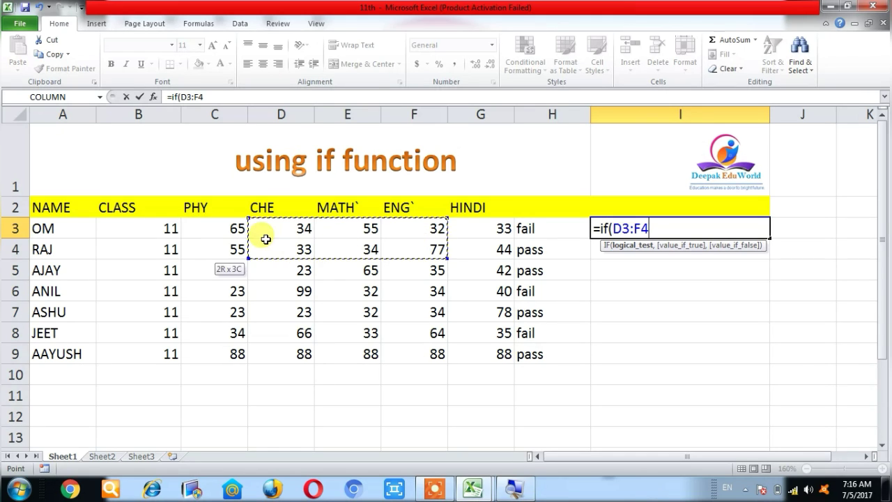
left_click(230, 229)
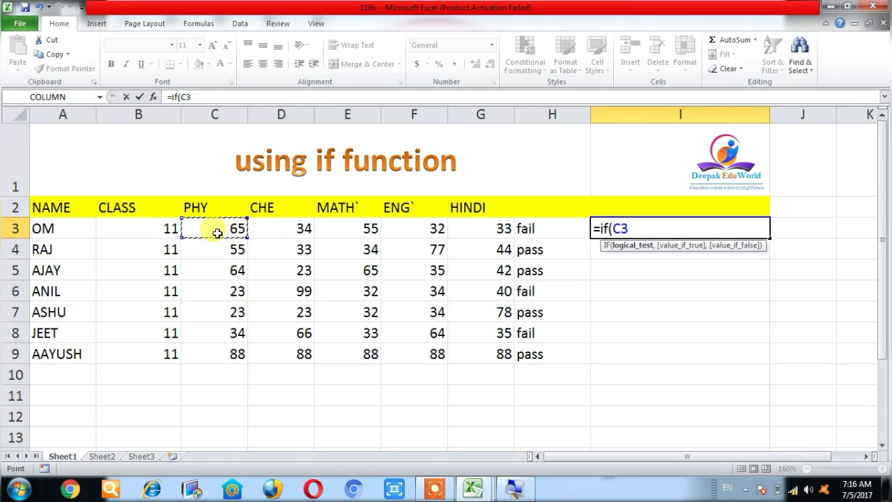
type("<50,")
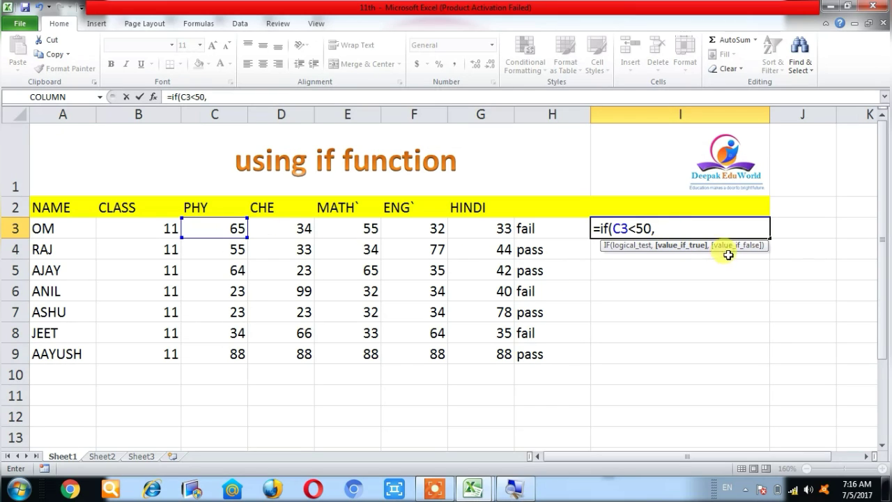
- Complete the IF formula in I3 with C3+10 as the value when true and no value when false
left_click(202, 228)
type("+10")
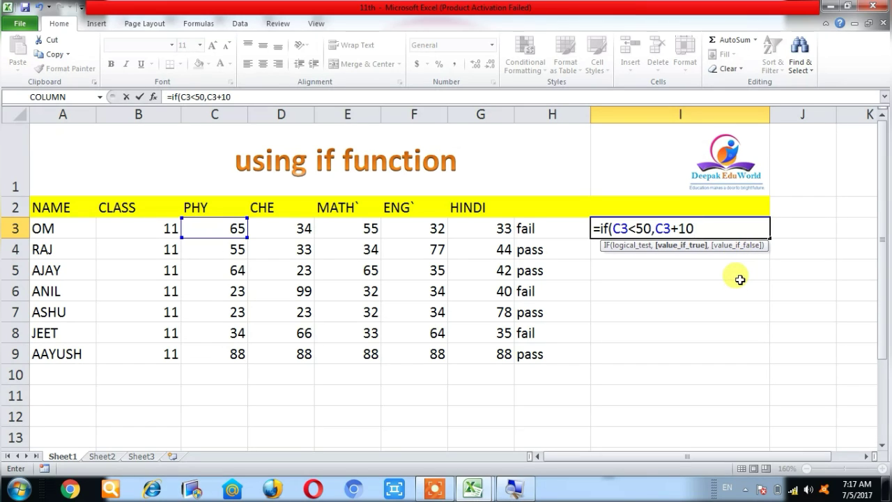
type(")")
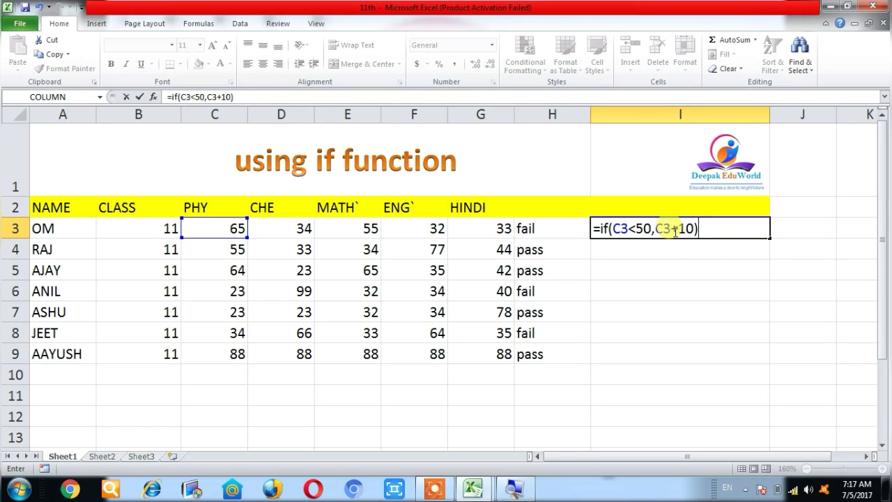
key("Return")
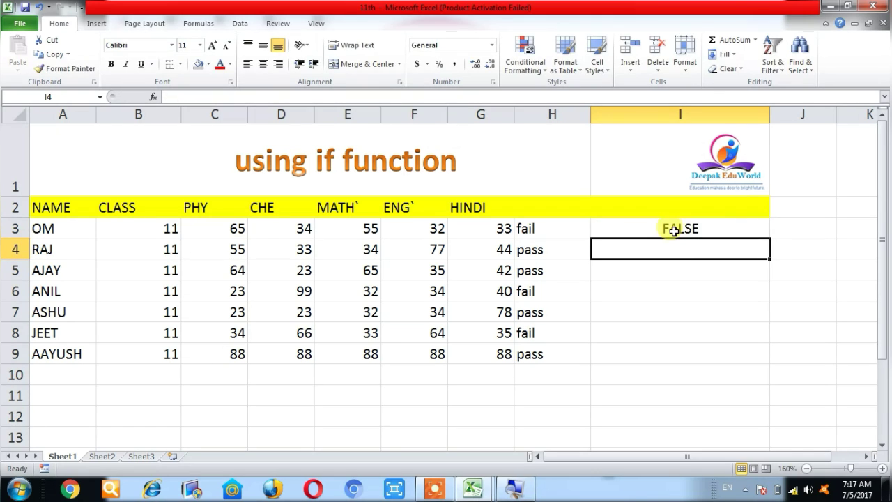
- Fill the IF formula from I3 down to I9
left_click(703, 230)
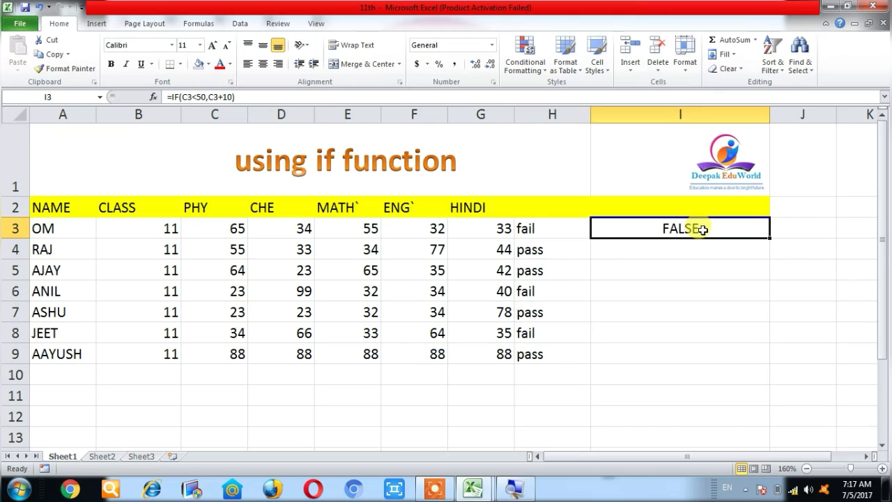
left_click(201, 221)
left_click(730, 228)
left_click_drag(772, 238, 763, 359)
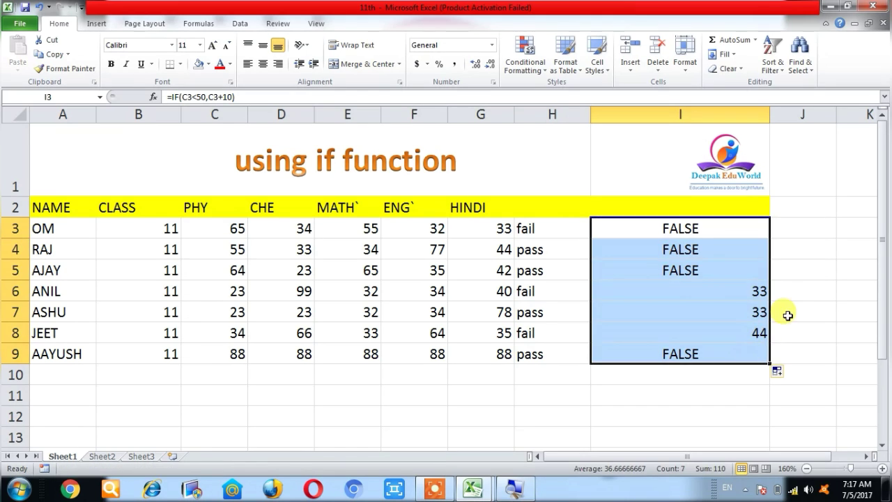
left_click(806, 290)
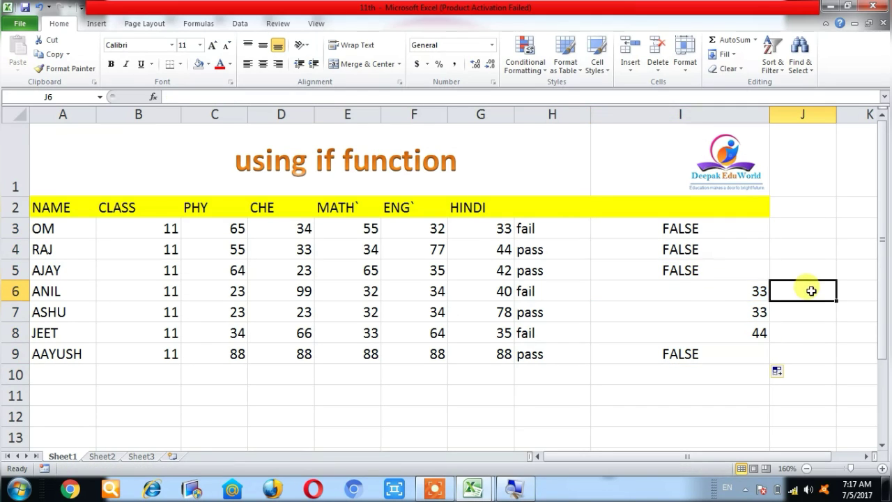
- Compare the formula results in I6:I8 with the physics marks in C6:C8
left_click(714, 290)
left_click(713, 312)
left_click(722, 332)
left_click_drag(643, 292, 627, 336)
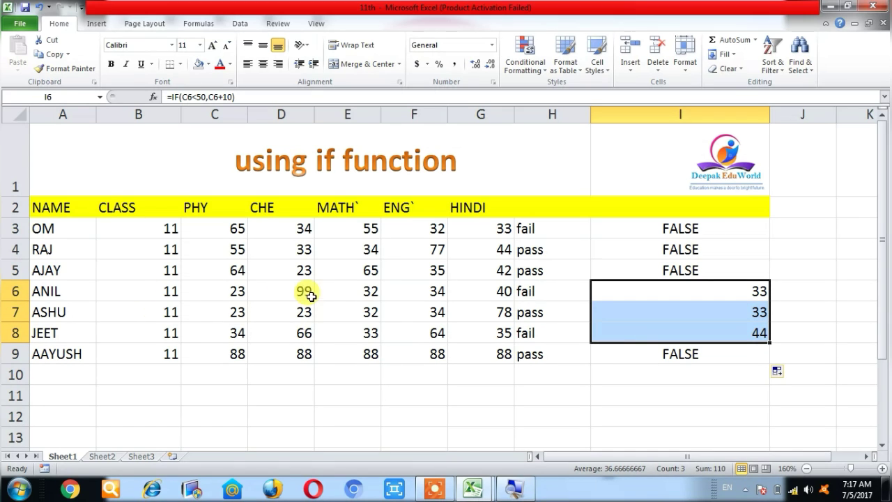
left_click_drag(219, 286, 220, 330)
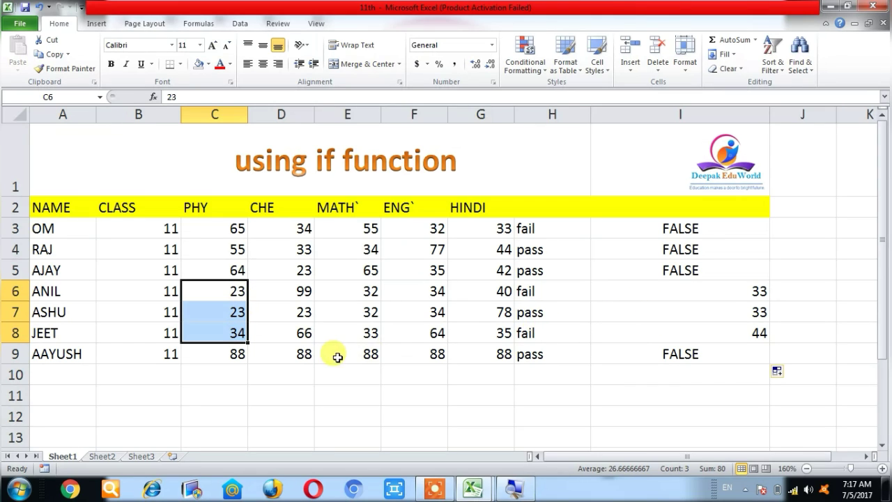
left_click(732, 333)
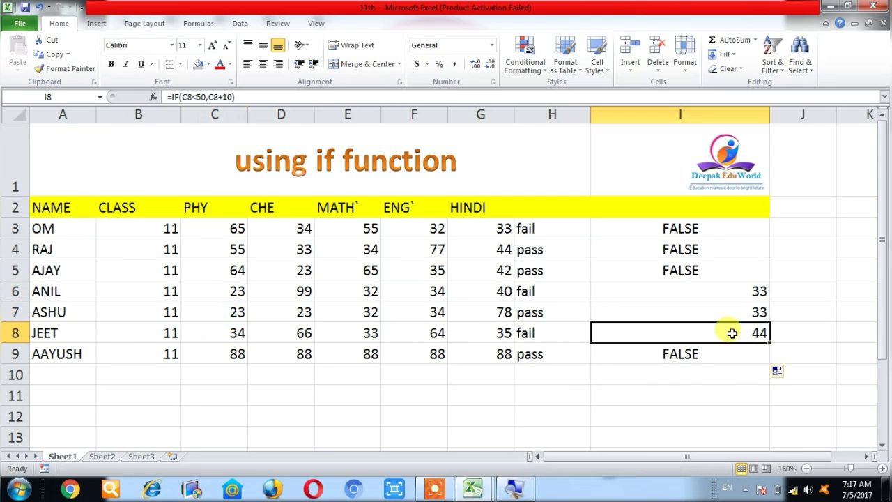
left_click_drag(740, 286, 744, 326)
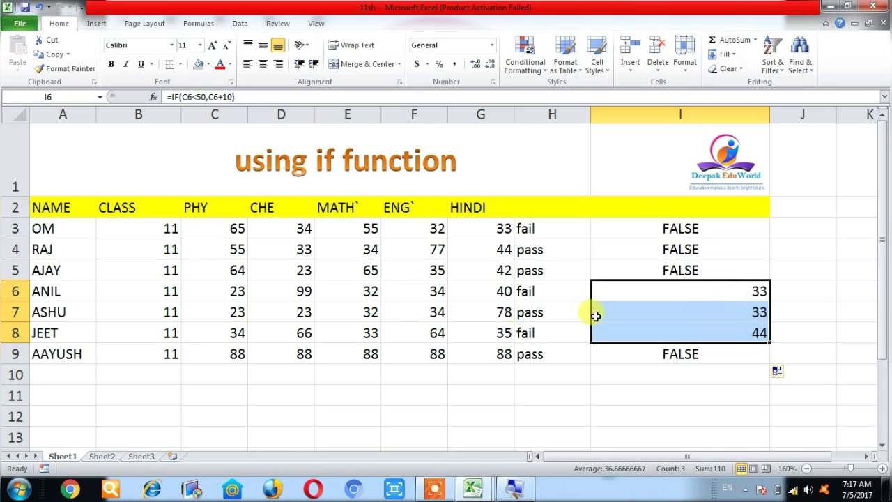
left_click(389, 368)
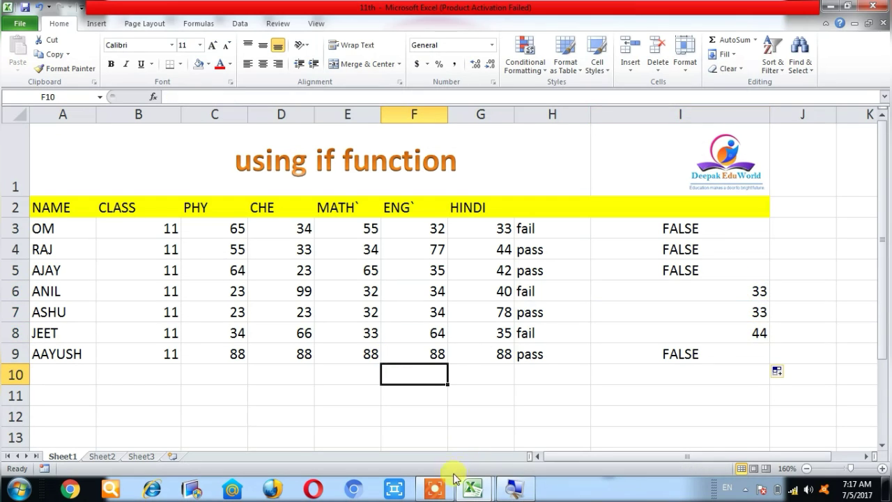
- Switch to the ffffffffff workbook and clear the formatting of cells L5:L13 on Sheet3
mouse_move(472, 488)
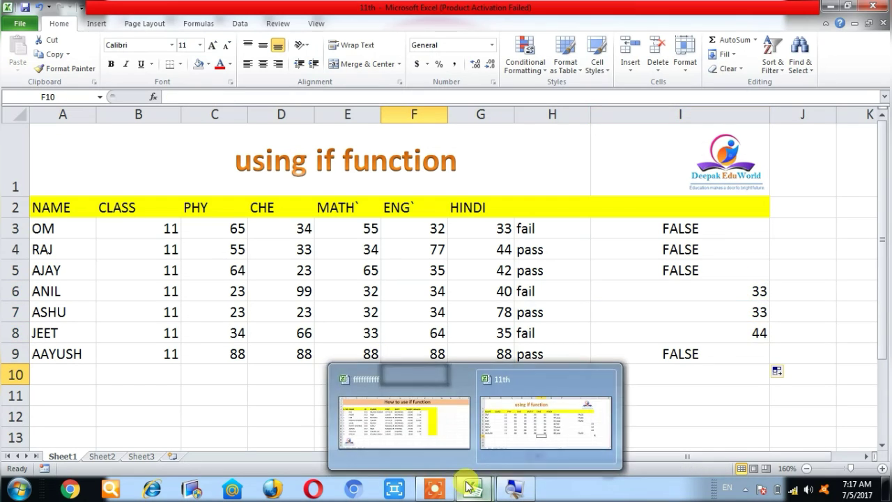
left_click(454, 428)
left_click(579, 345)
left_click_drag(626, 209, 629, 352)
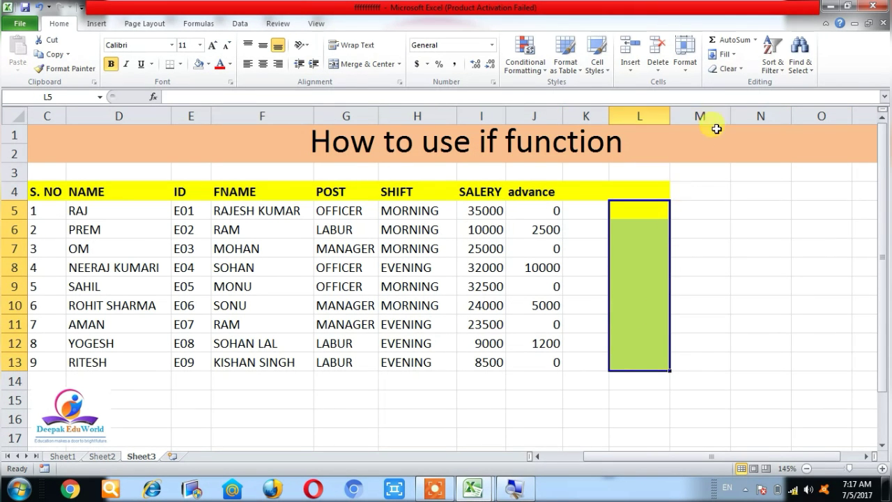
left_click(729, 68)
left_click(742, 99)
left_click(723, 190)
left_click(626, 213)
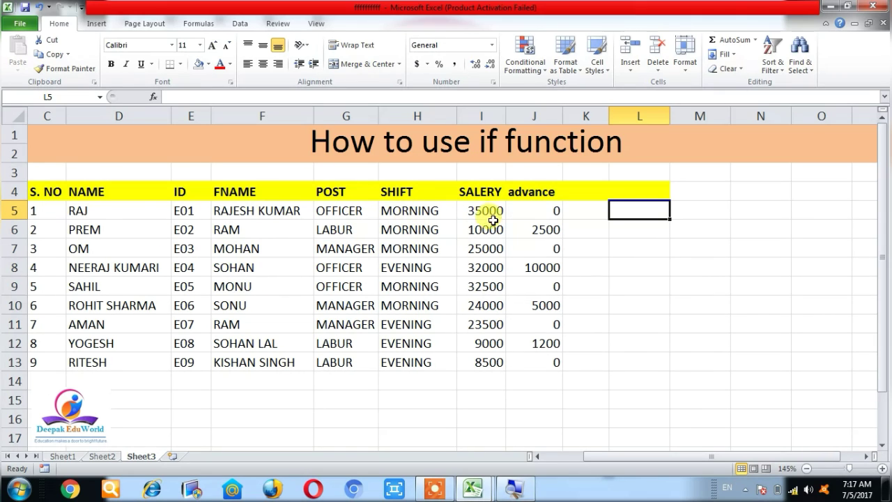
- Enter the column header "mobile charges" in L4
left_click(648, 259)
left_click(638, 209)
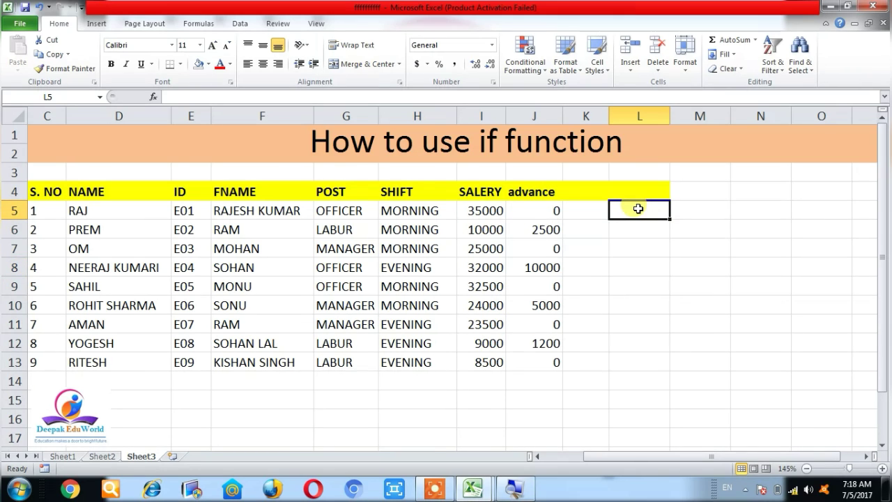
left_click(630, 195)
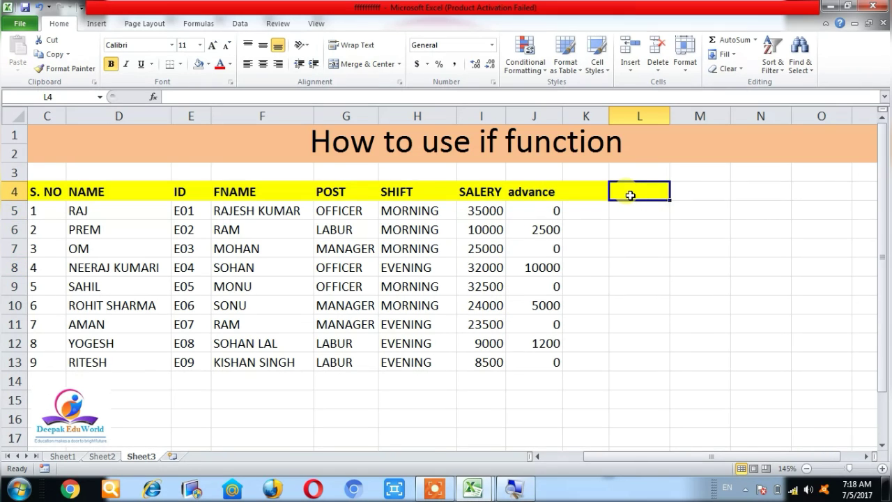
type("mobile chag")
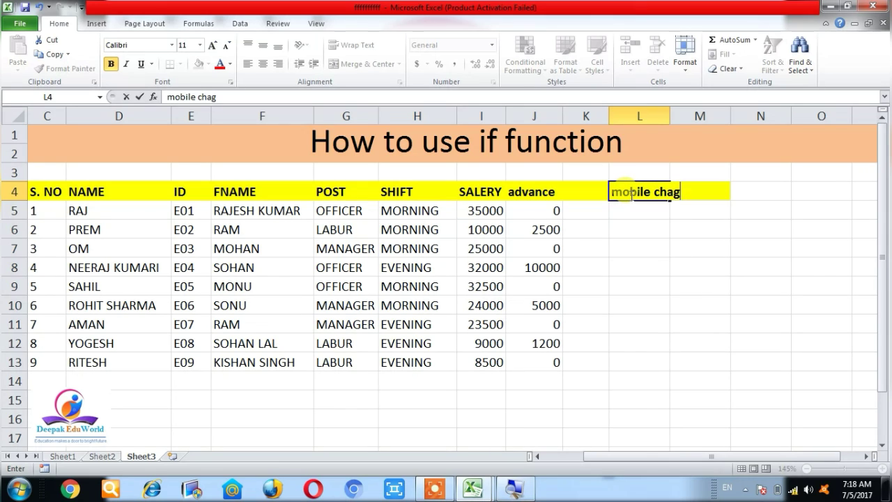
type("ge")
left_click(631, 283)
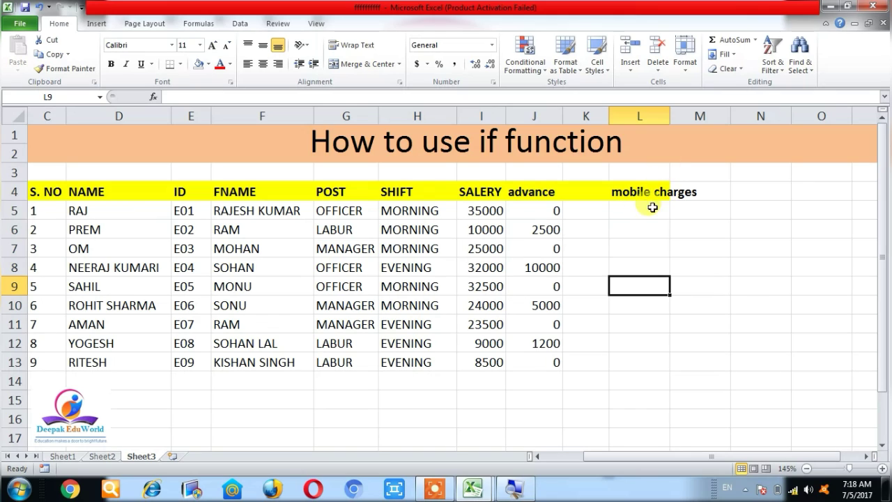
left_click(647, 211)
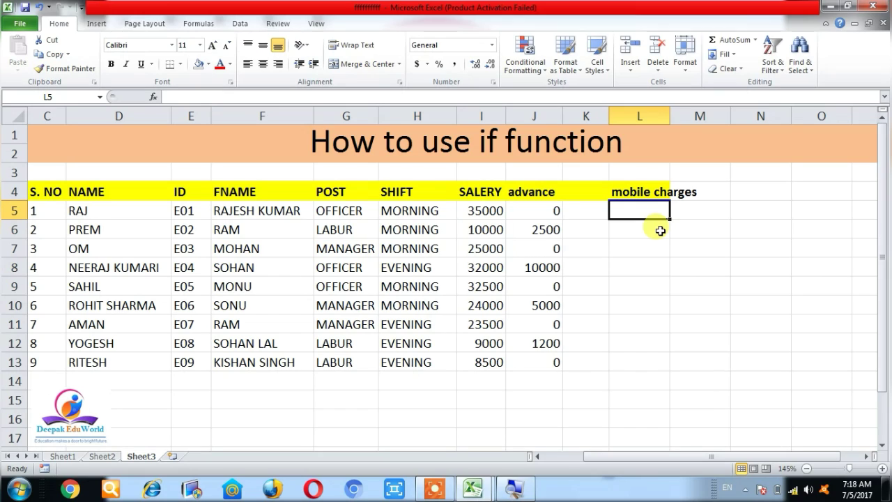
left_click(645, 244)
left_click(632, 212)
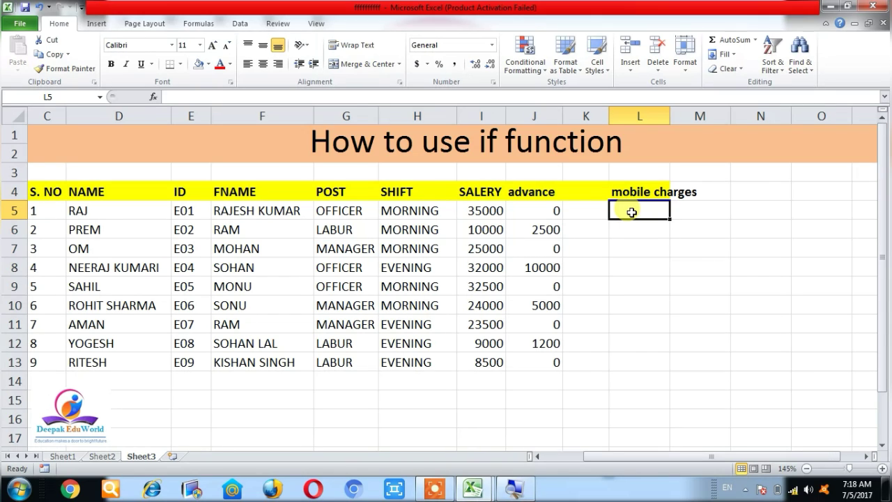
left_click(633, 243)
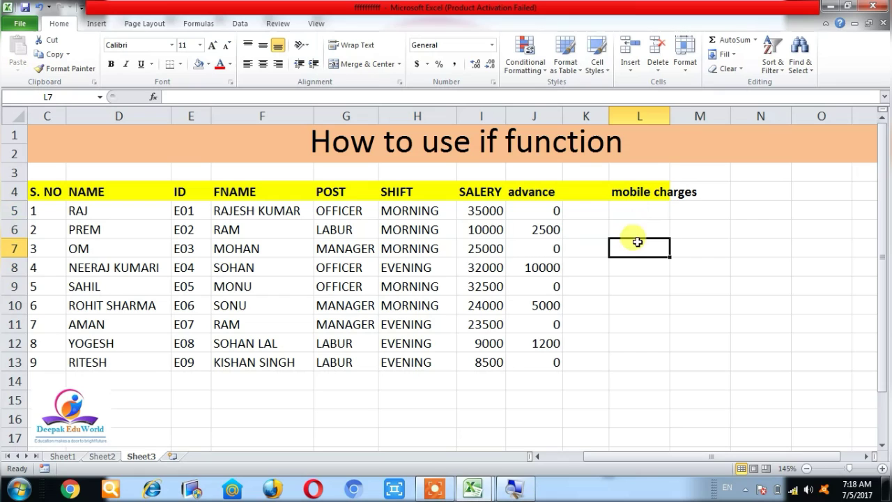
- Enter a formula in L5 that returns 1000 when the salary in I5 exceeds 20000 and 500 otherwise: =IF(I5>20000,1000,500)
left_click(640, 211)
type("=if")
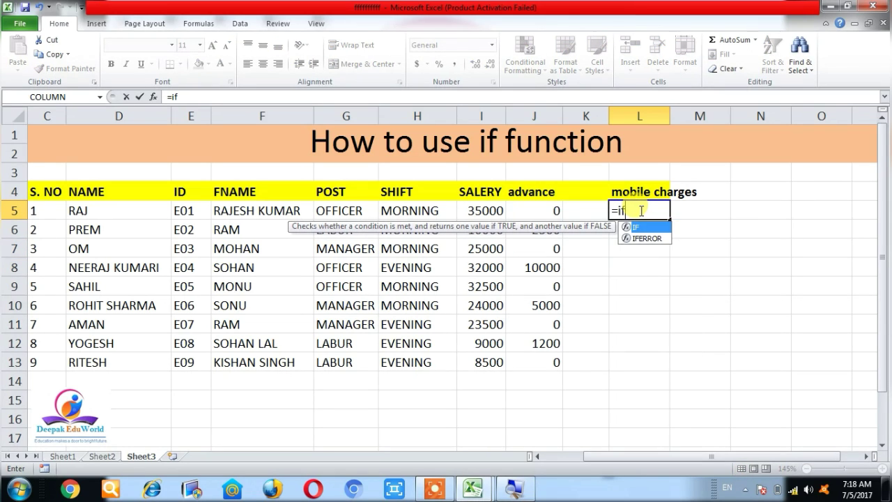
type("(")
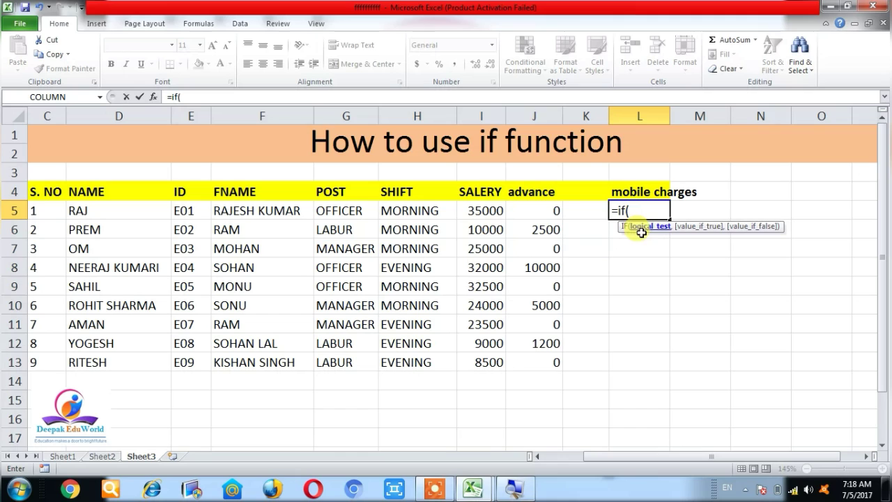
left_click(470, 209)
type(">2")
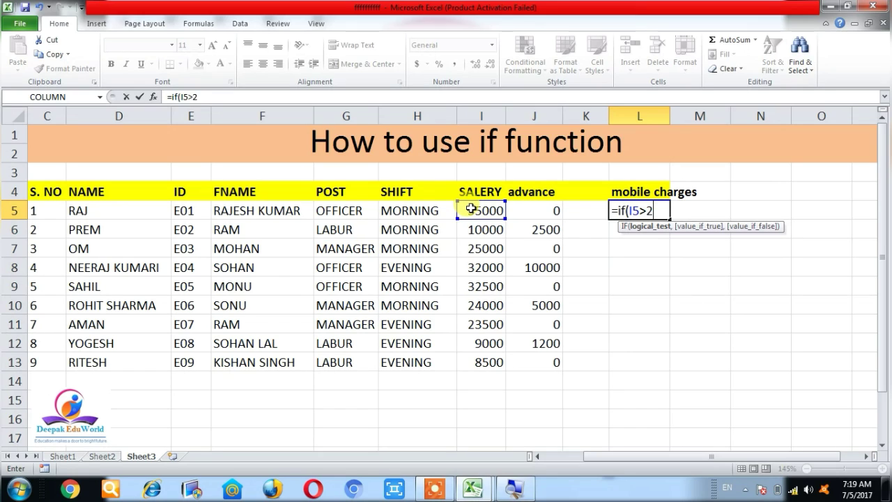
type("0000,")
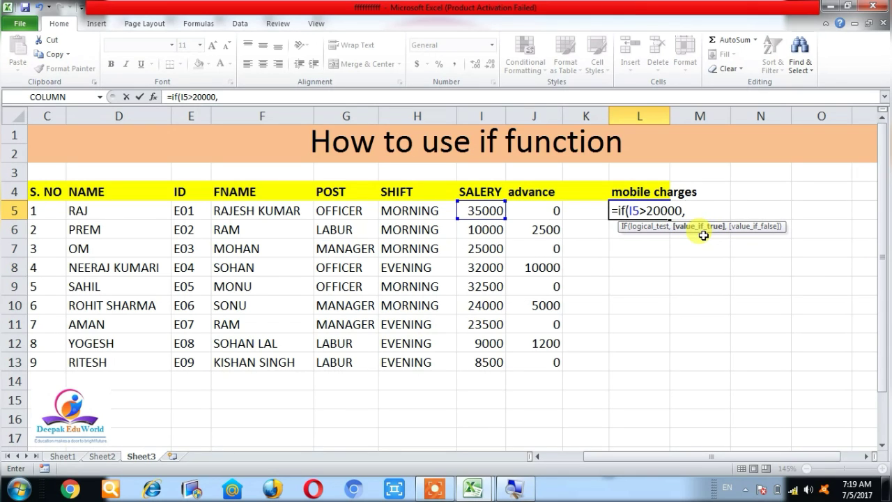
type("1000")
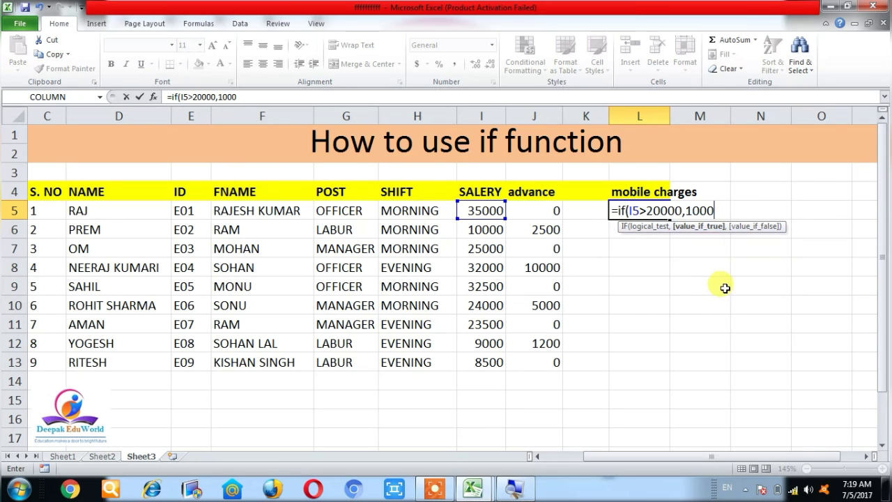
type(",")
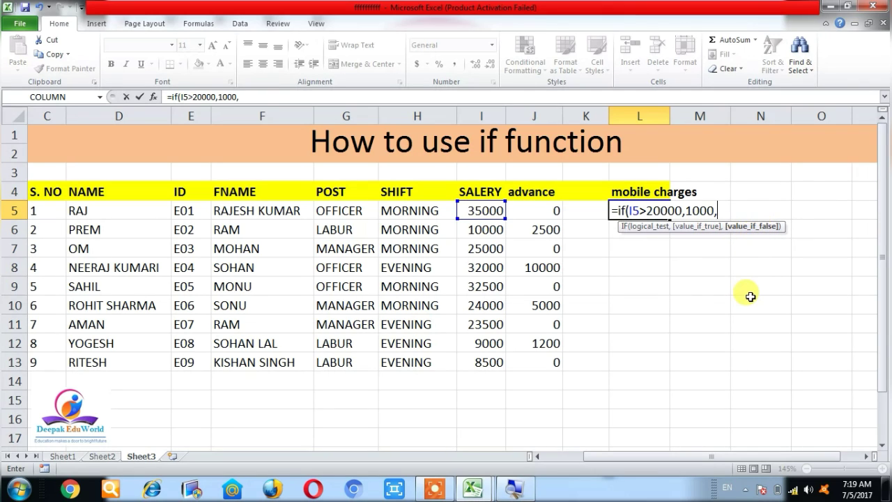
type("500)")
key("Return")
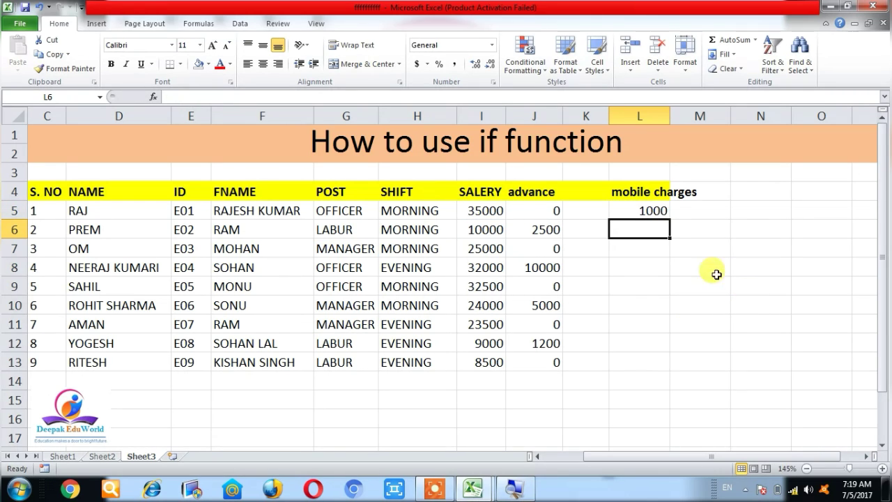
- Fill the mobile charges formula from L5 down to L13
left_click(660, 212)
left_click_drag(670, 219, 635, 364)
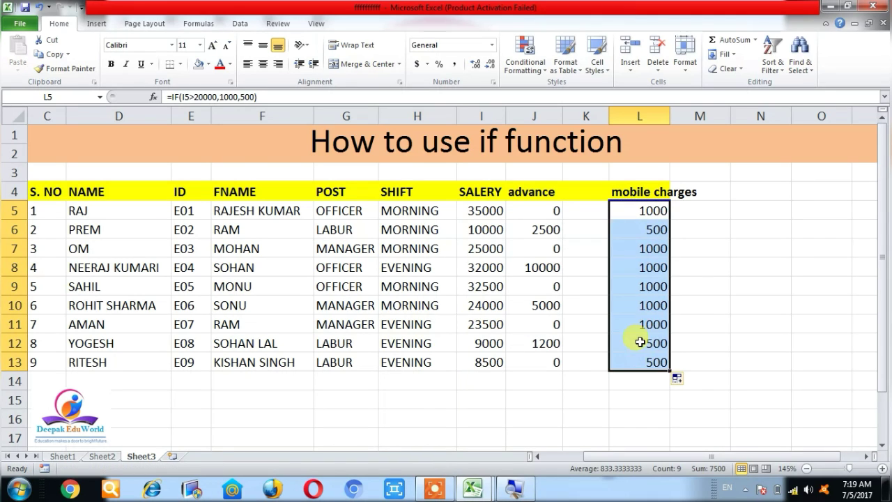
left_click(707, 305)
- Compare the mobile charges in L6 and L12:L13 with their salaries, and check the salaries in I7:I11
left_click(651, 231)
left_click(495, 226)
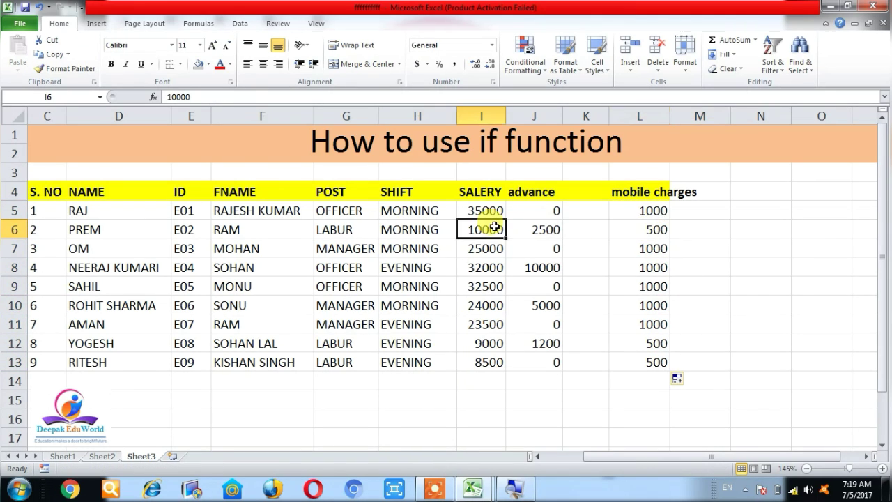
left_click_drag(640, 343, 651, 360)
left_click_drag(501, 344, 488, 359)
left_click_drag(488, 325, 492, 251)
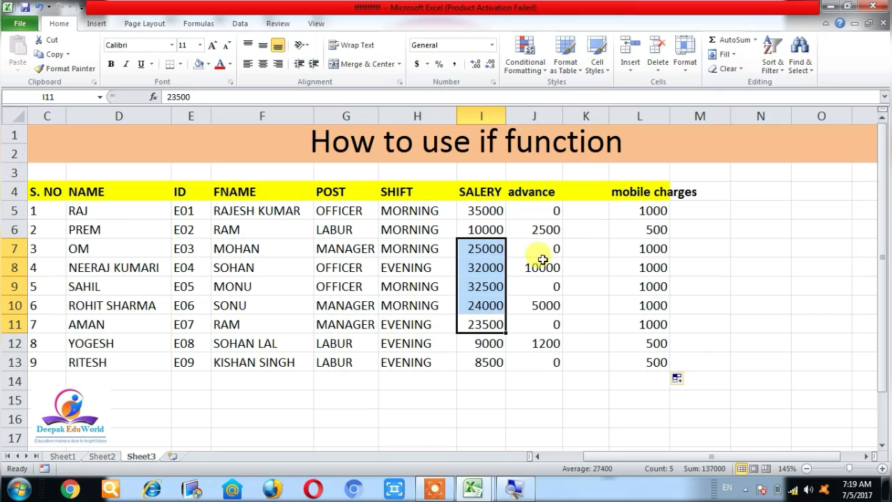
left_click(733, 304)
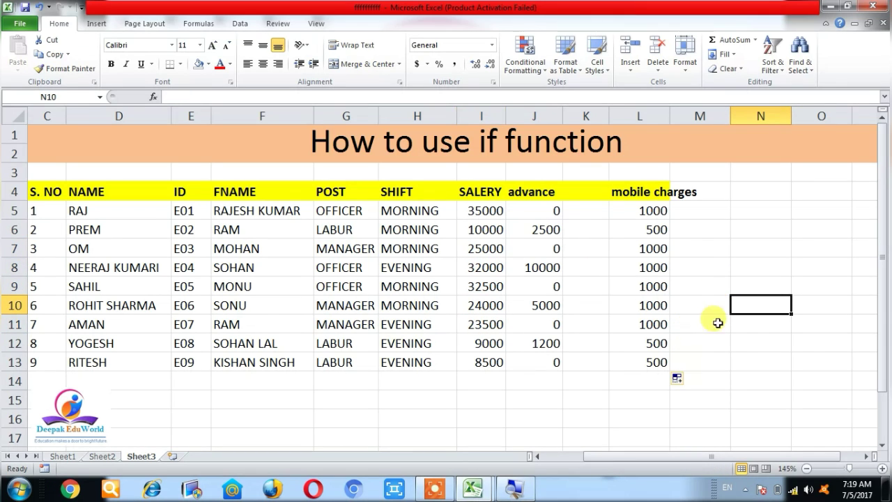
- Review the employee table and the formula results in L5:L13 against the first employee's salary in I5
left_click_drag(44, 189, 551, 254)
left_click(547, 267)
left_click(637, 209)
left_click_drag(637, 209, 665, 358)
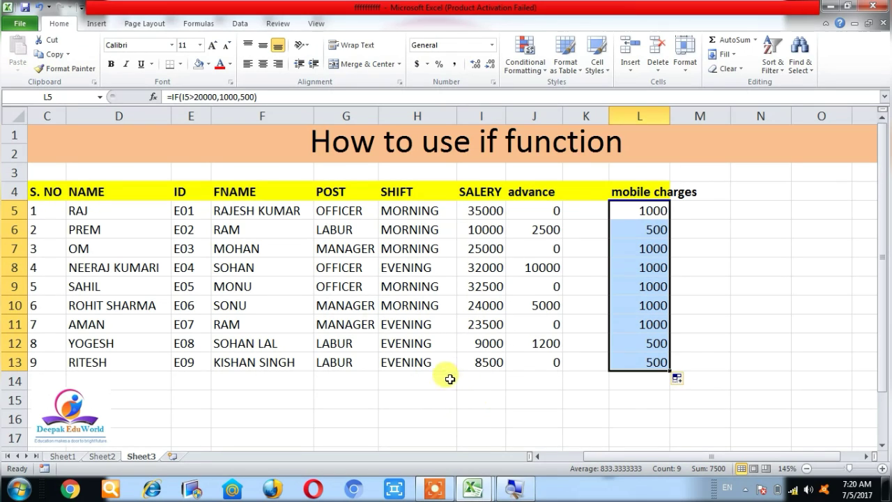
left_click(479, 211)
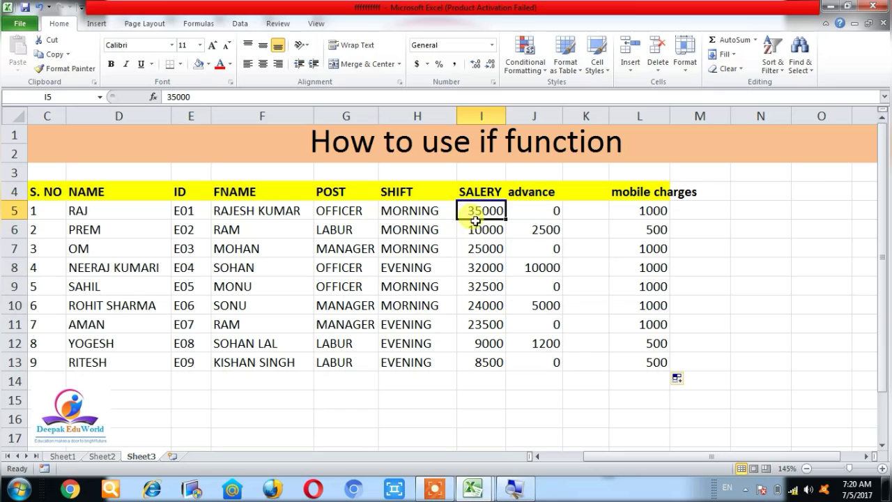